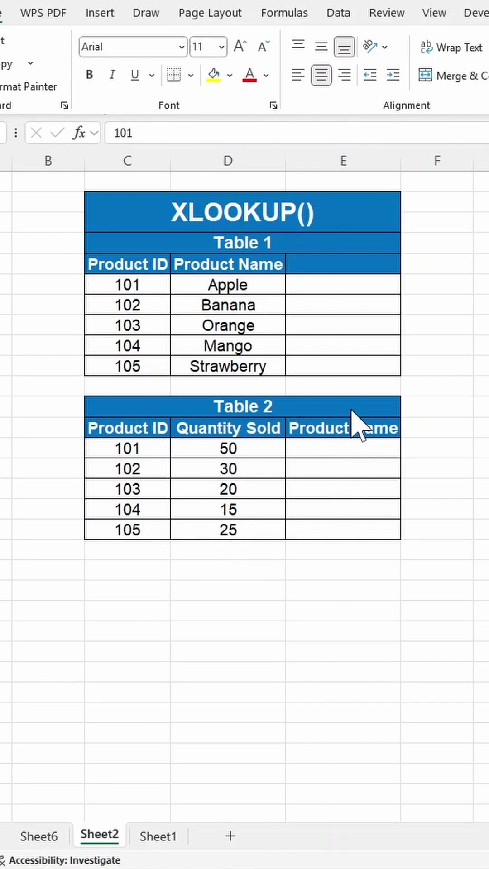
Enter an empty =XLOOKUP() formula in E14 and bring up its Function Arguments dialog
click(353, 448)
text(=)
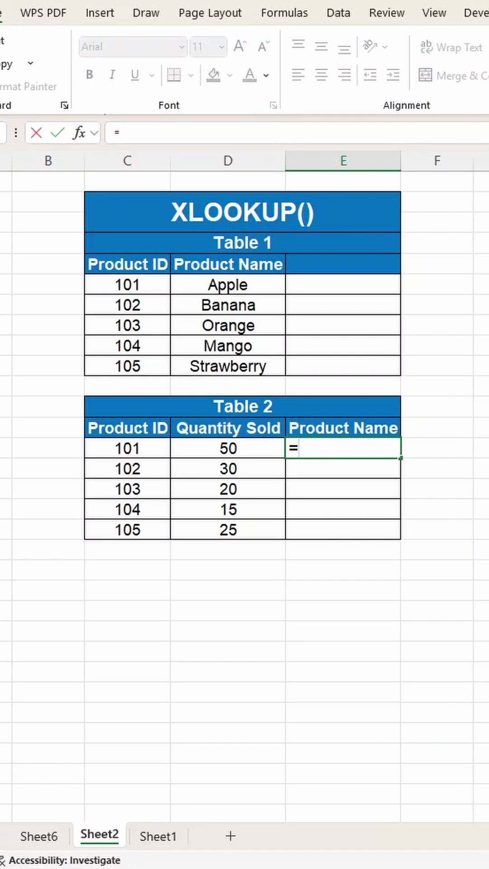
text(xlookup())
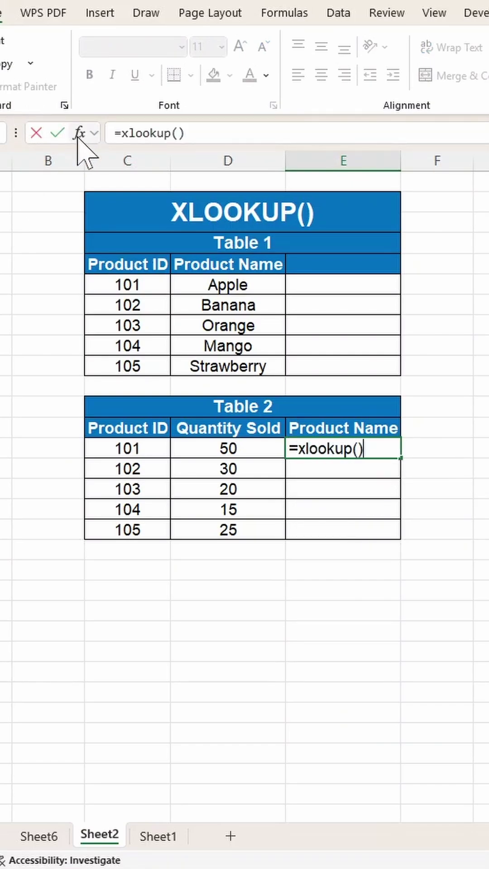
click(80, 132)
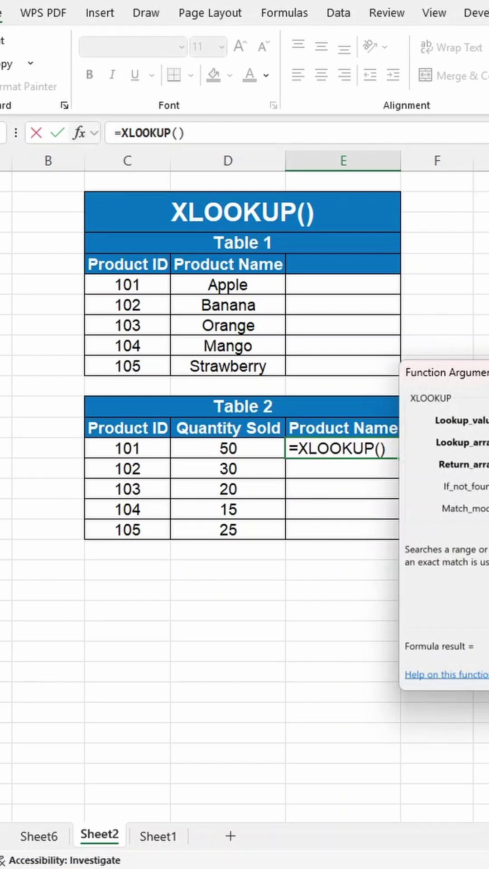
Build XLOOKUP(C14, C6:C10, D6:D10) in E14 and fill it down to E18
drag(449, 372, 268, 473)
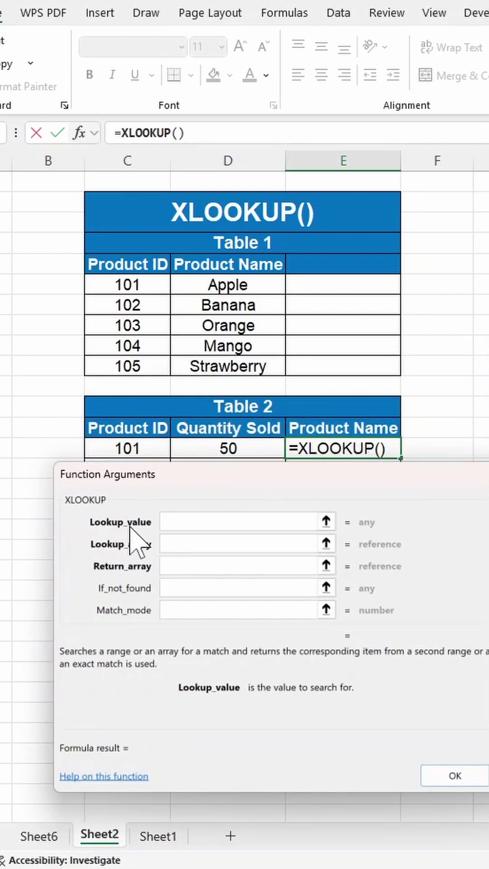
click(139, 447)
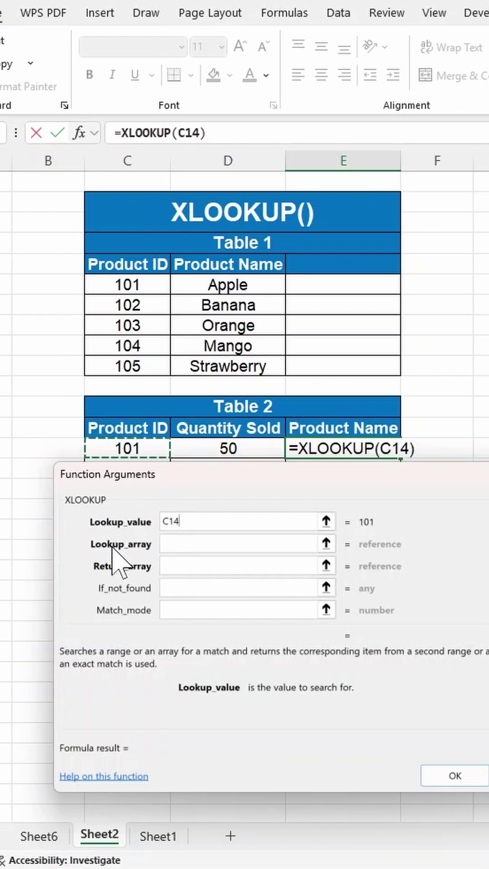
click(180, 545)
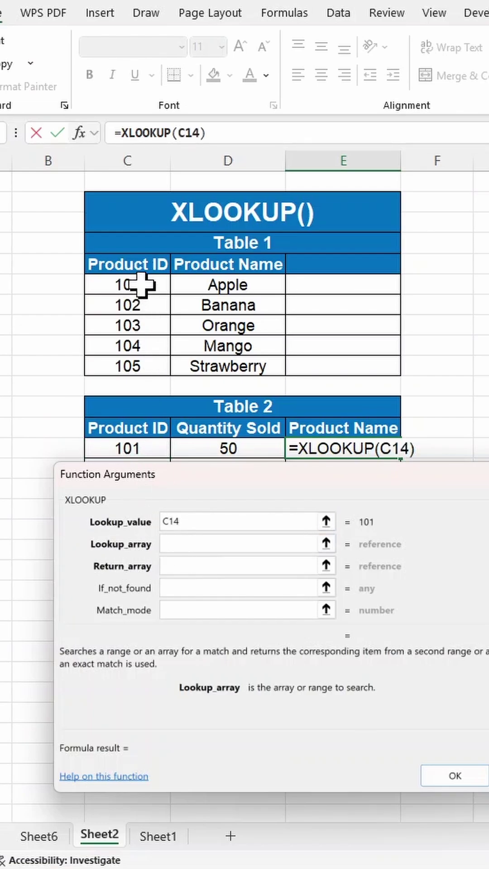
drag(144, 285, 144, 366)
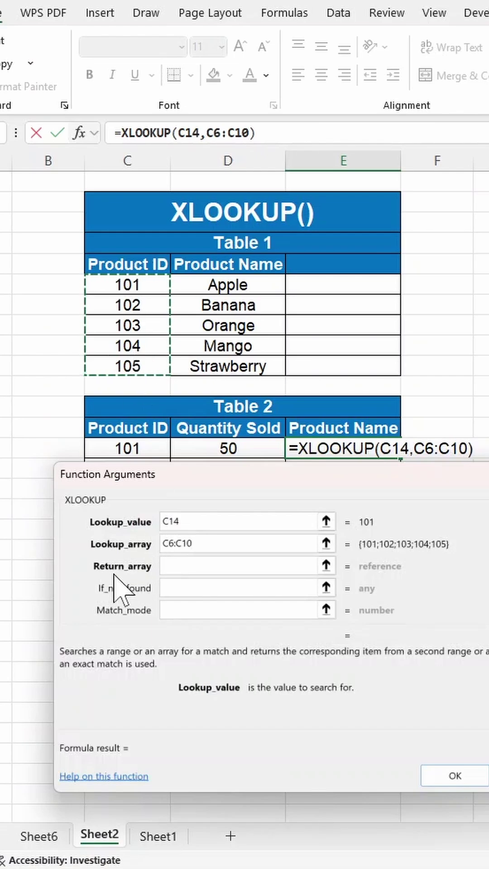
click(238, 566)
drag(227, 285, 236, 366)
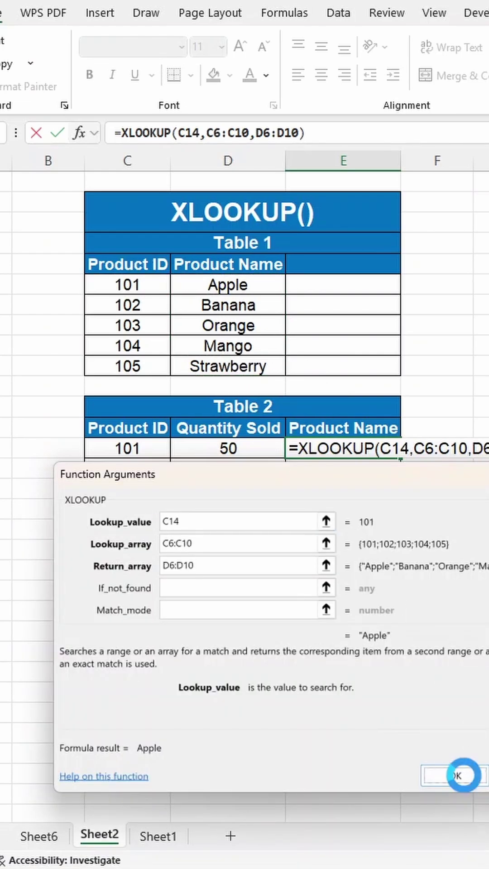
click(457, 775)
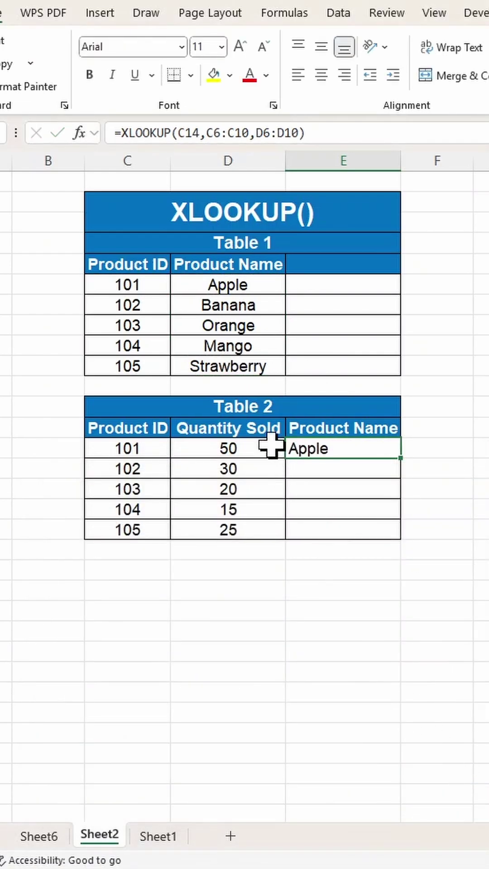
drag(400, 459, 400, 535)
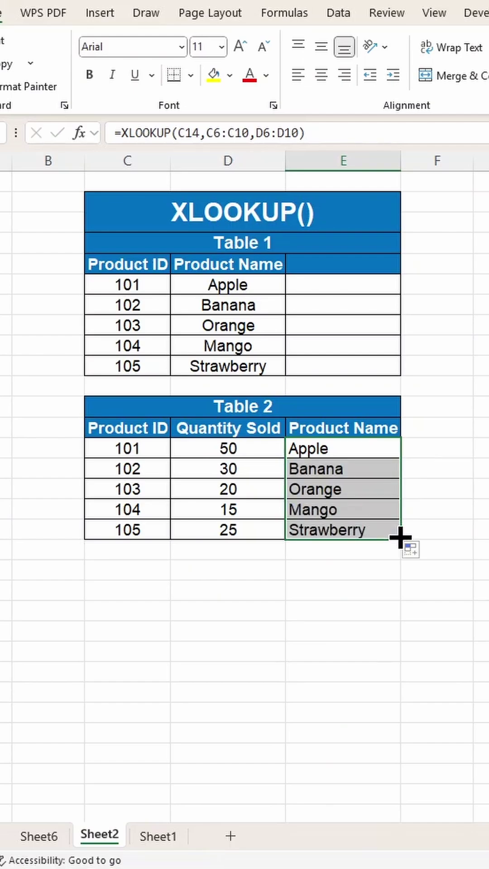